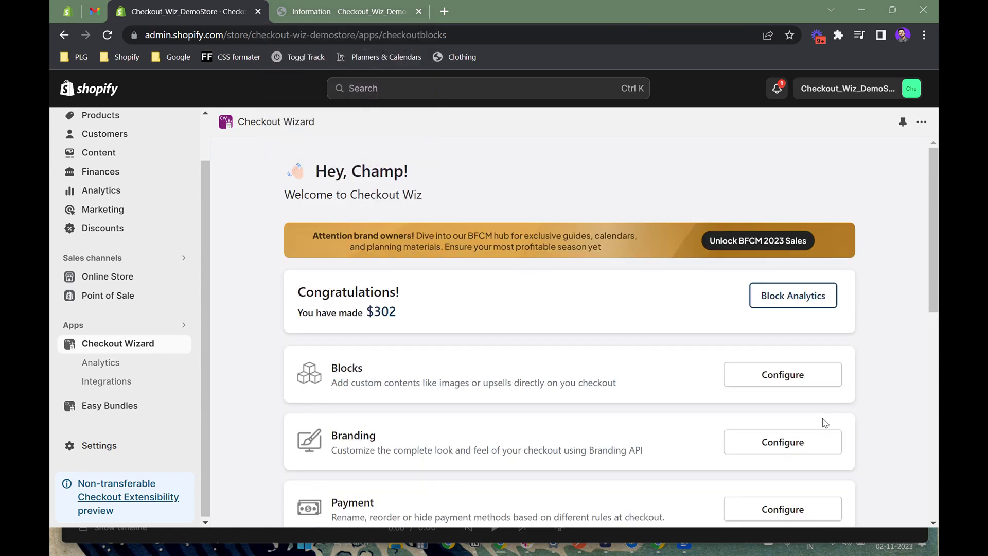
Open the Free shipping Upsell block for editing from the Blocks list.
click(819, 384)
scroll(660, 361, down, 1)
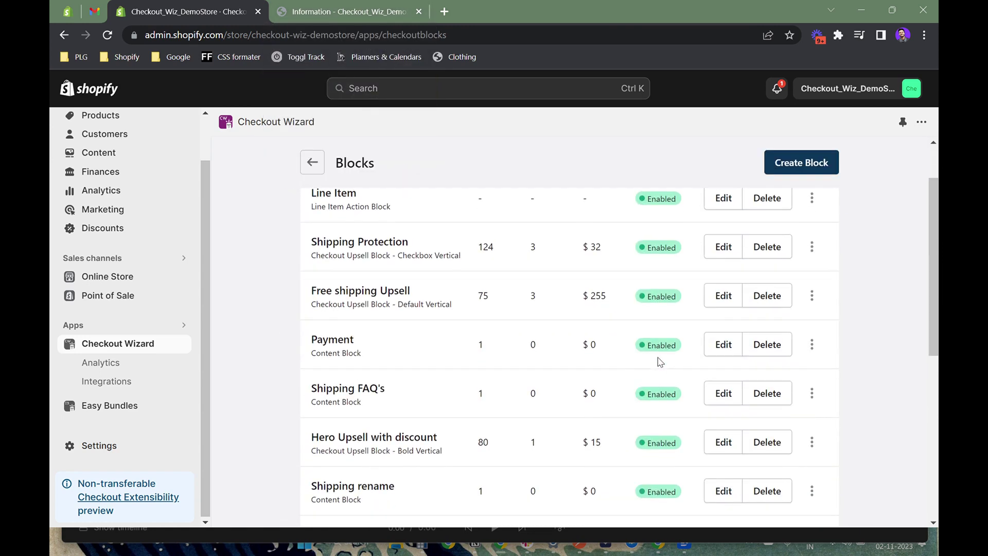
click(722, 297)
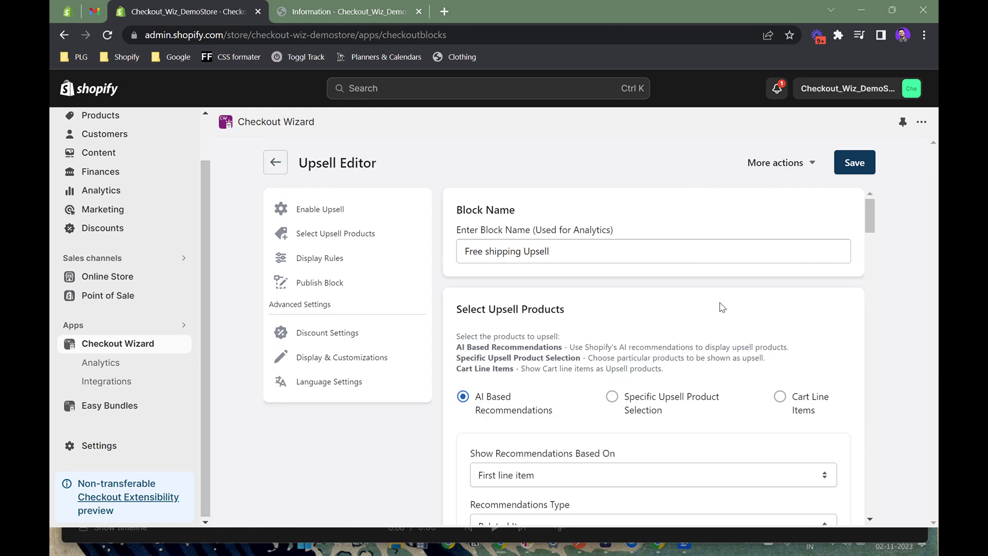
Examine the available recommendation bases and recommendation types under AI Based Recommendations.
scroll(723, 307, down, 1)
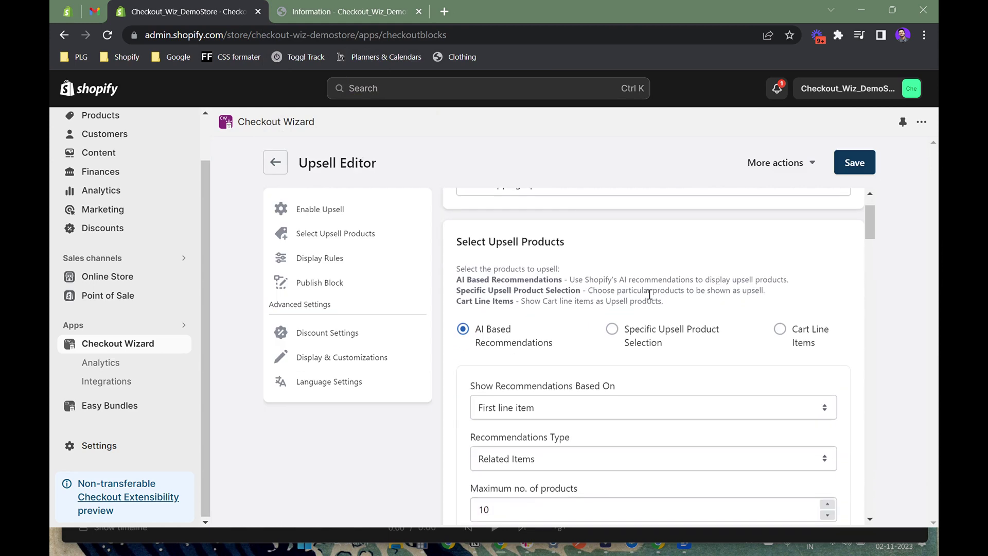
scroll(583, 304, down, 1)
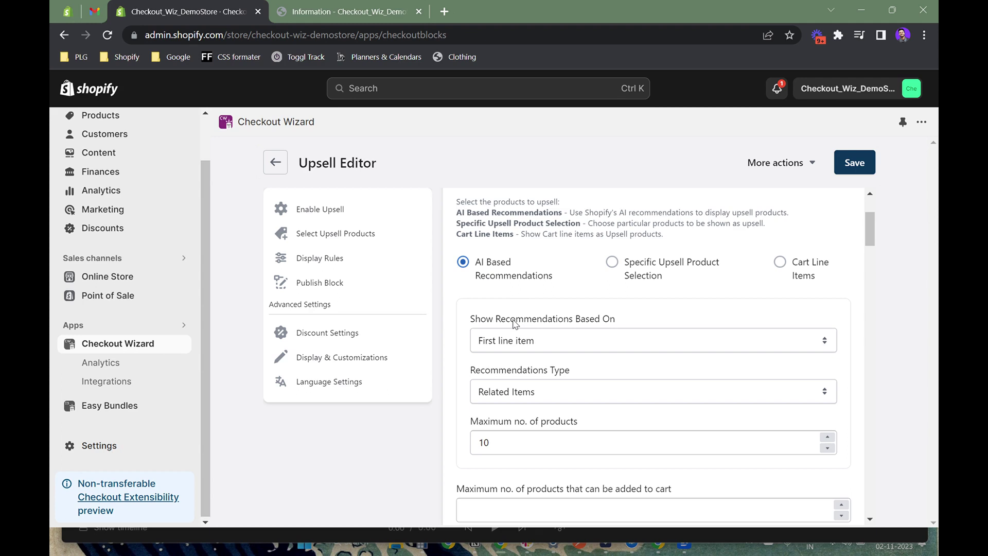
click(556, 342)
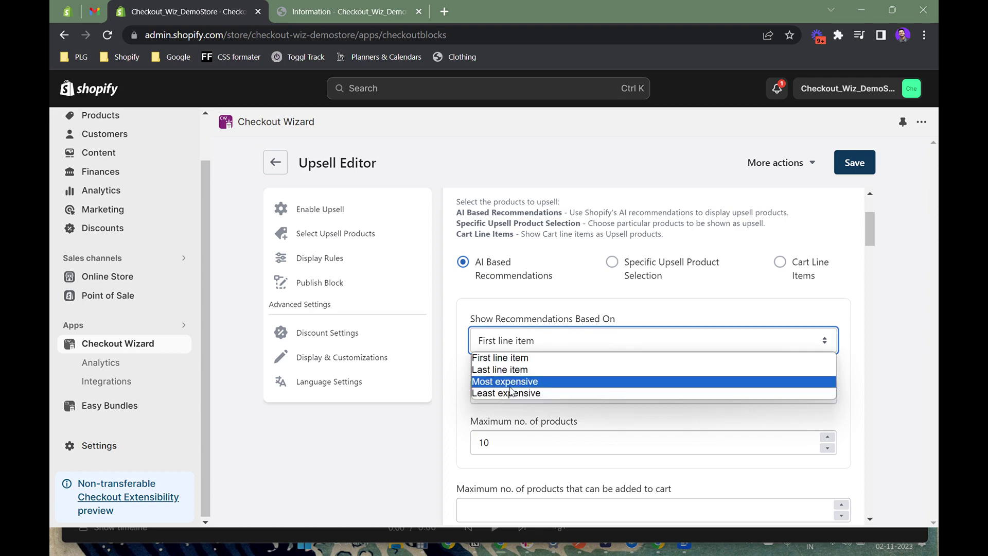
click(451, 330)
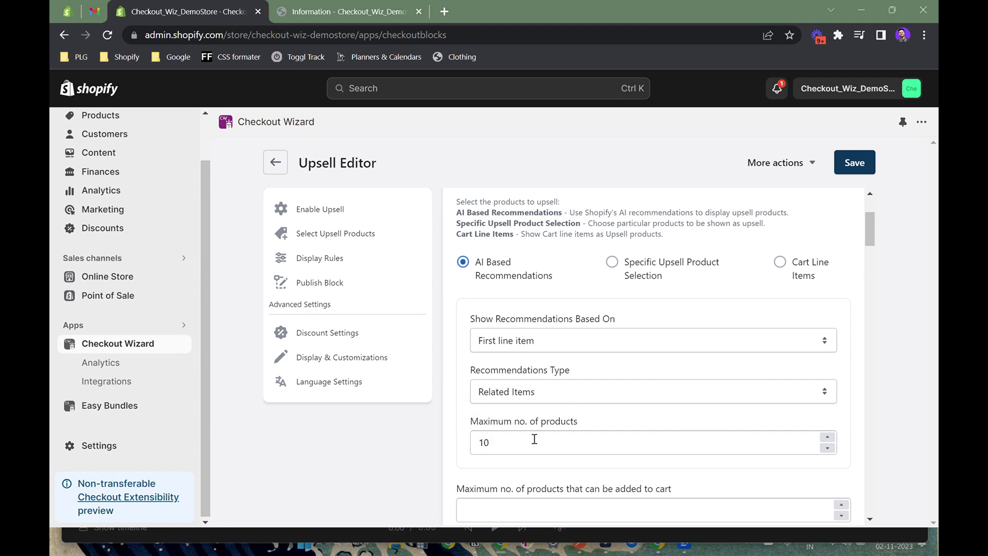
click(536, 393)
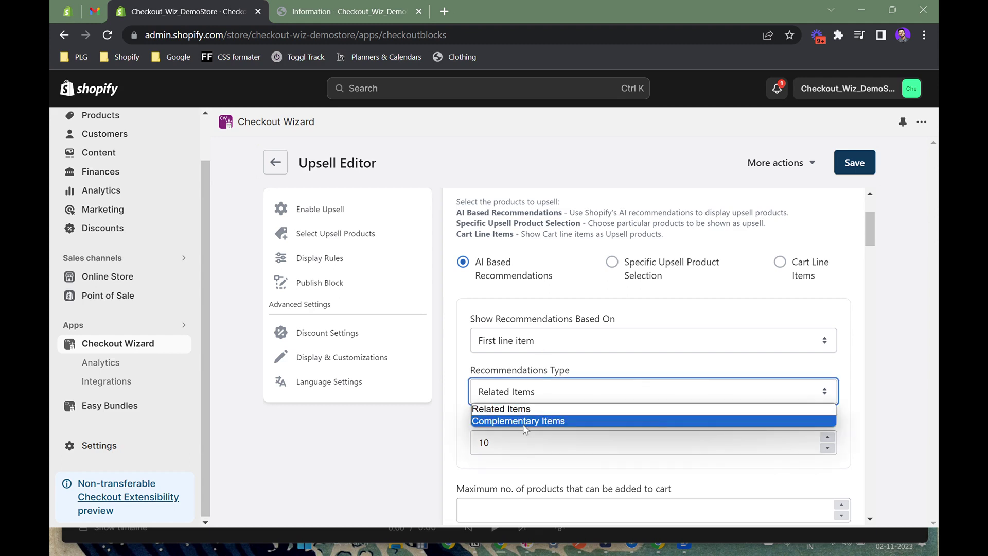
click(446, 89)
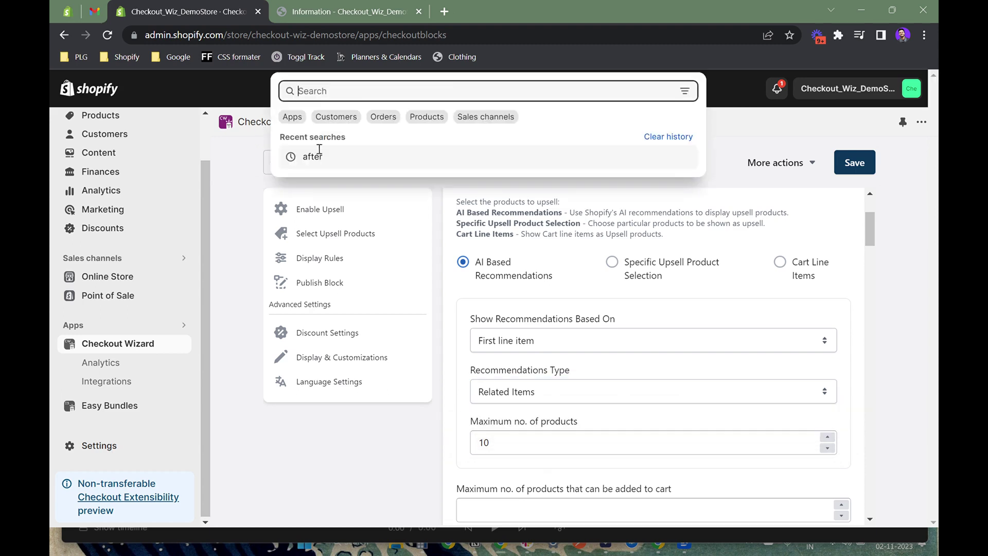
click(422, 451)
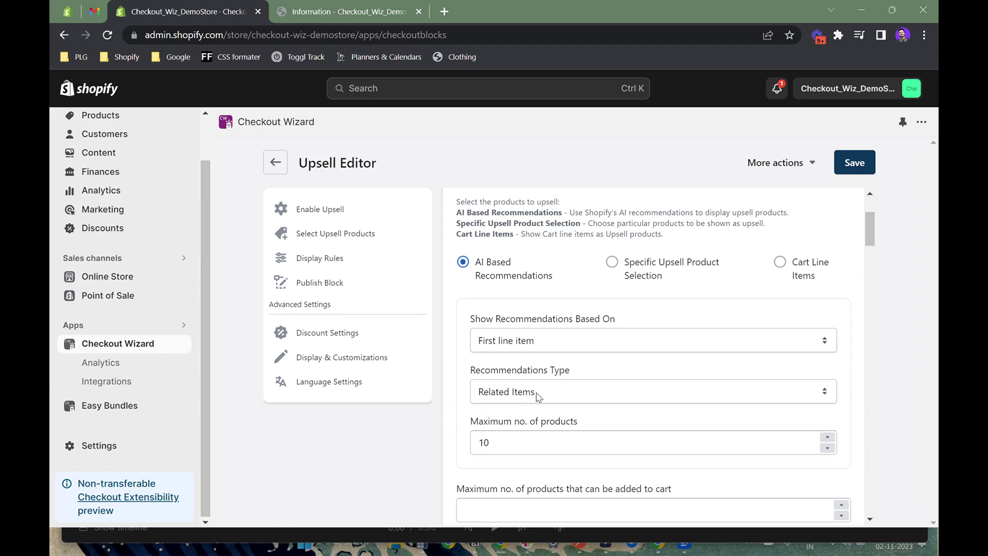
Try Specific Upsell Product Selection as the product source and view the product picker without adding any product.
click(612, 263)
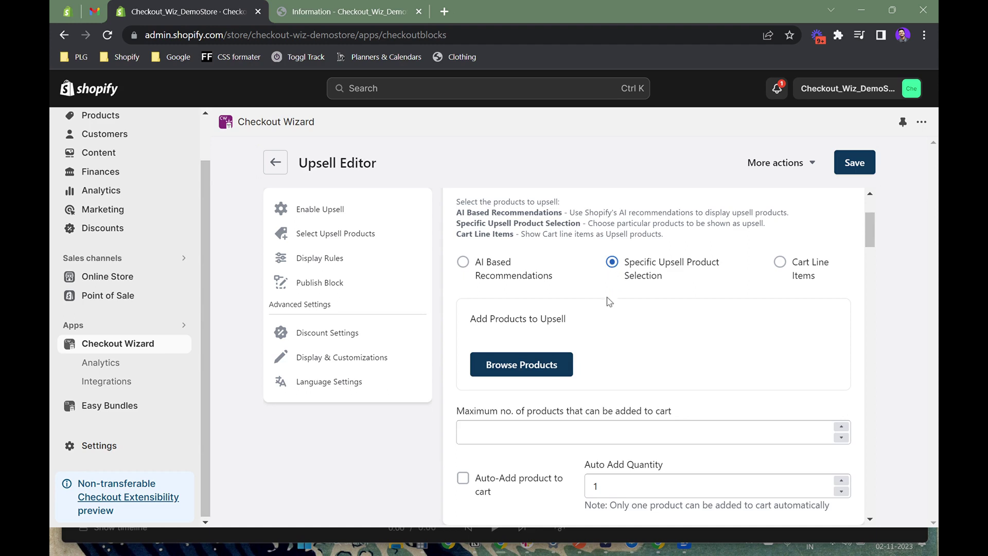
click(525, 379)
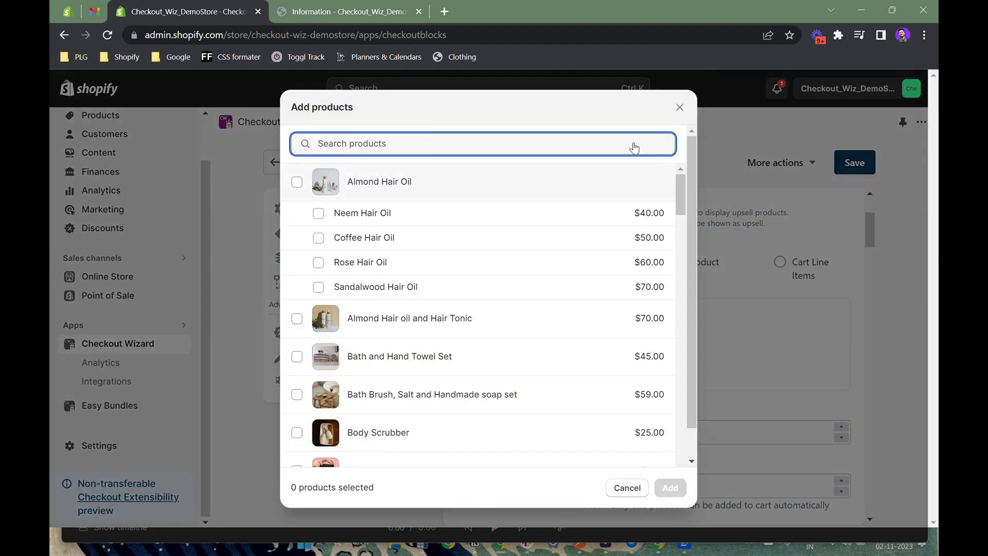
click(680, 105)
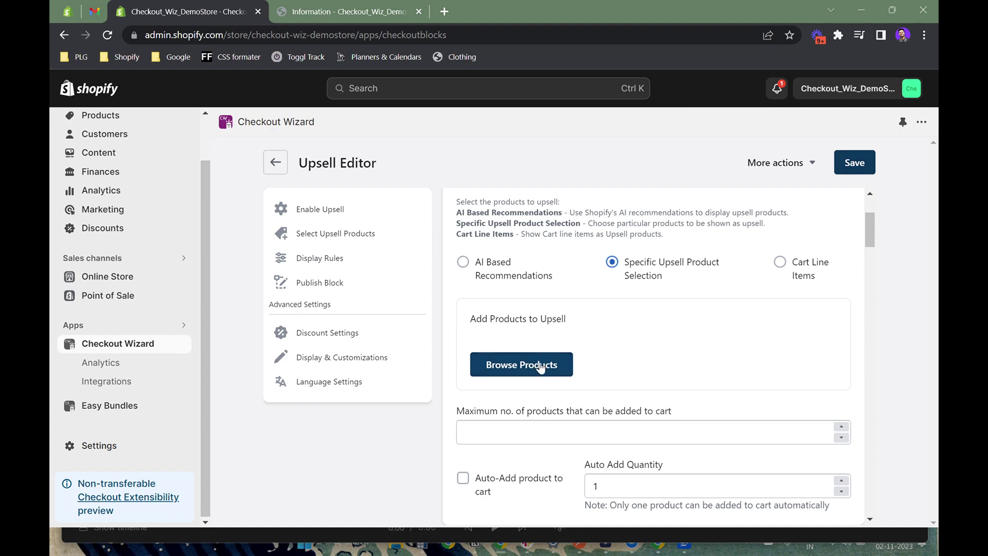
Set the upsell product source to Cart Line Items, clear its maximum number of products, and check the sorting options.
click(780, 263)
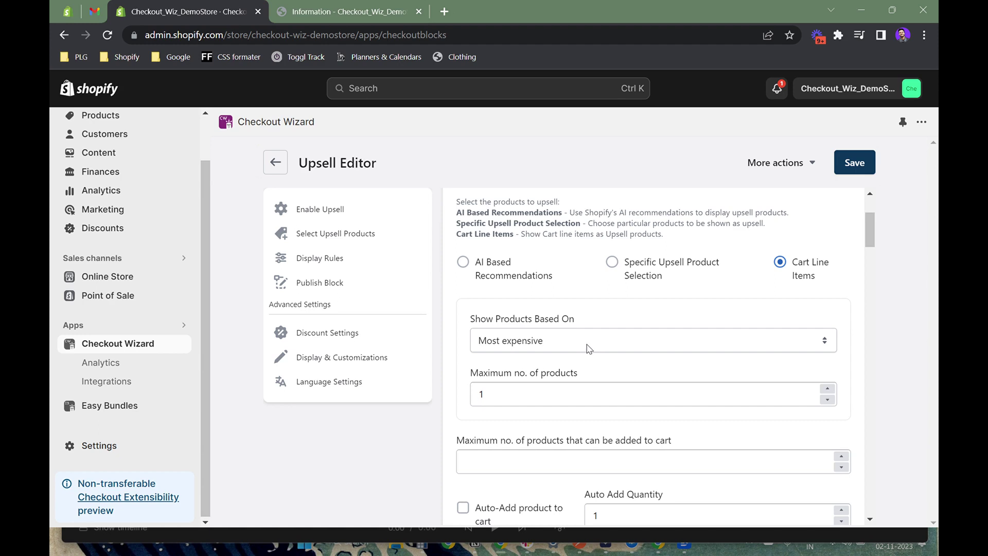
click(539, 391)
key(BackSpace)
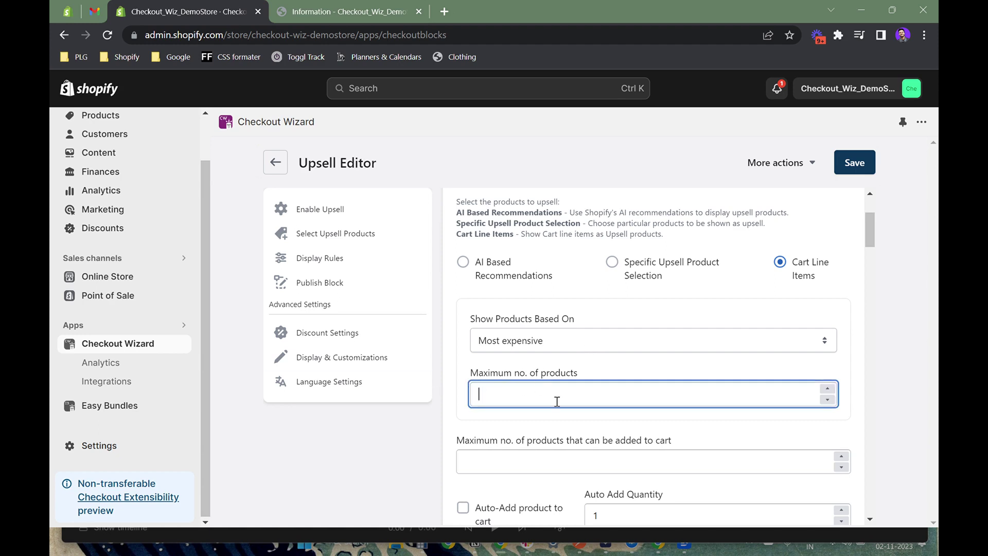
click(572, 346)
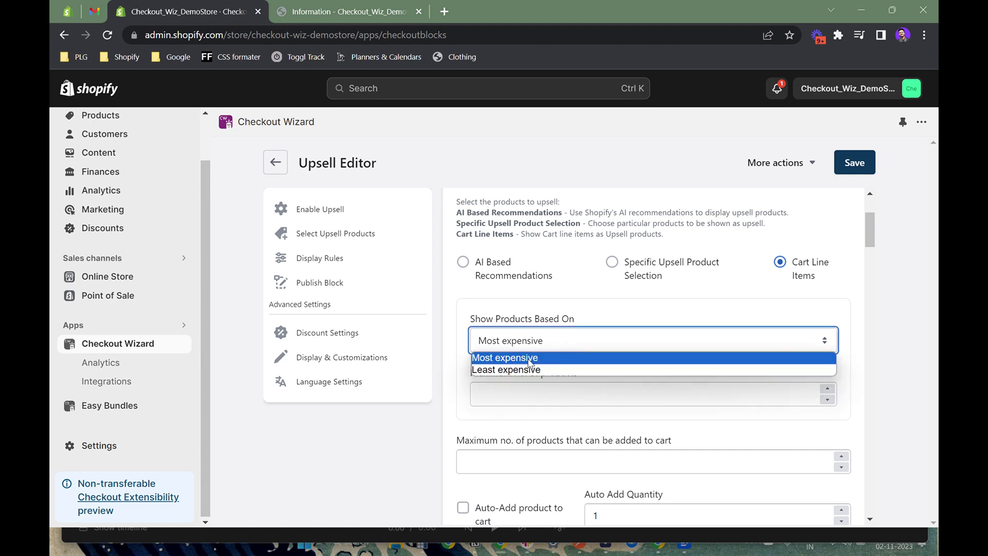
click(589, 309)
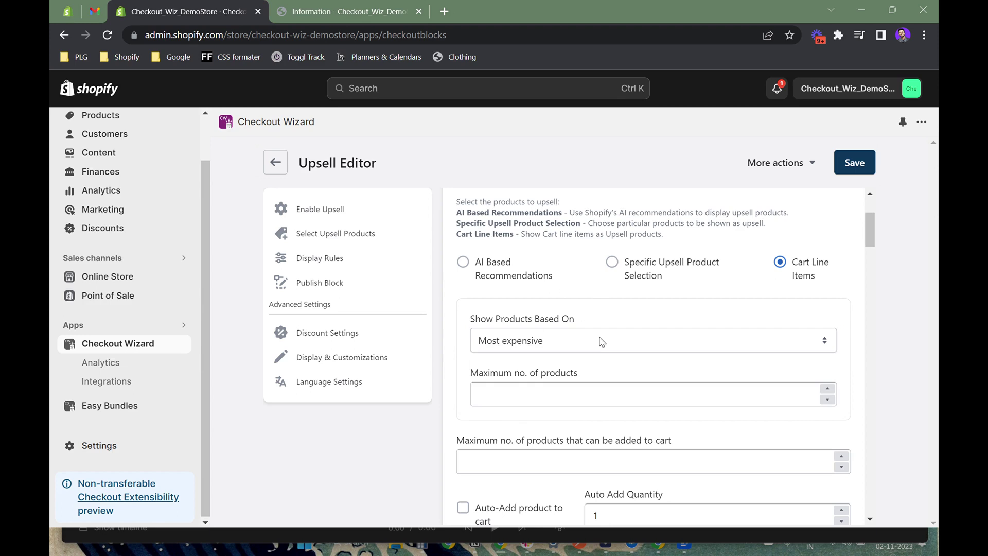
Read the Display Rules description and add a second rule to the block.
scroll(602, 342, down, 5)
drag(554, 334, 453, 331)
click(573, 368)
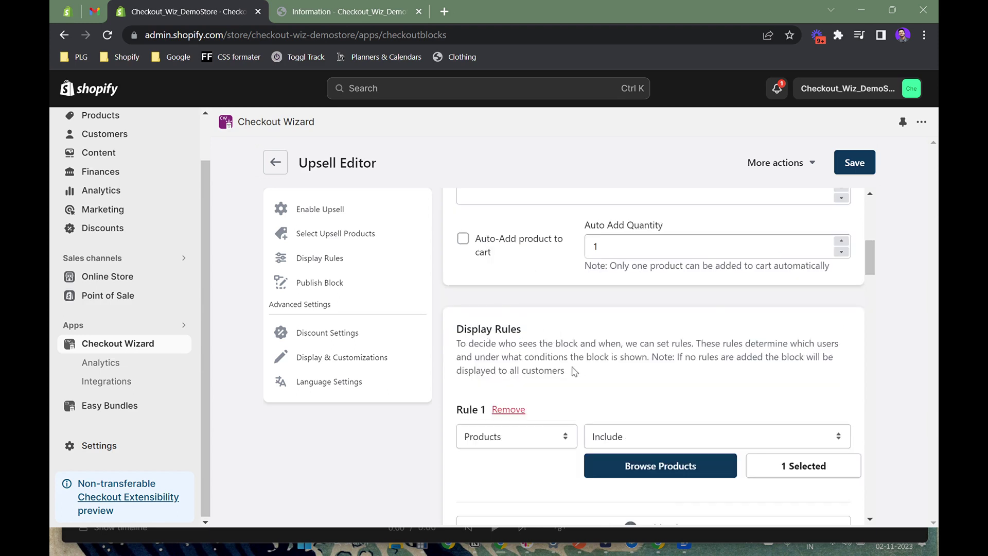
drag(574, 372, 456, 345)
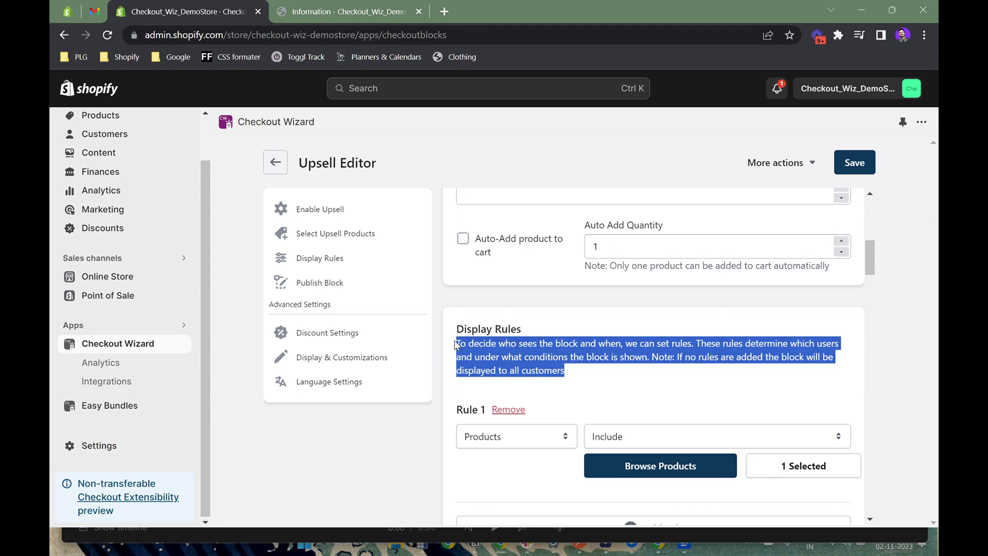
scroll(531, 351, down, 1)
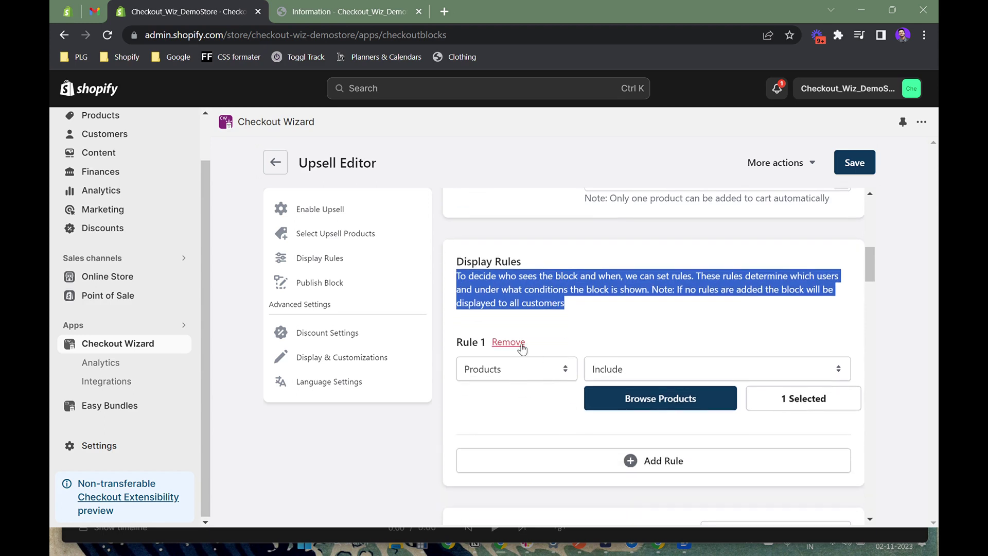
click(572, 470)
scroll(525, 342, down, 2)
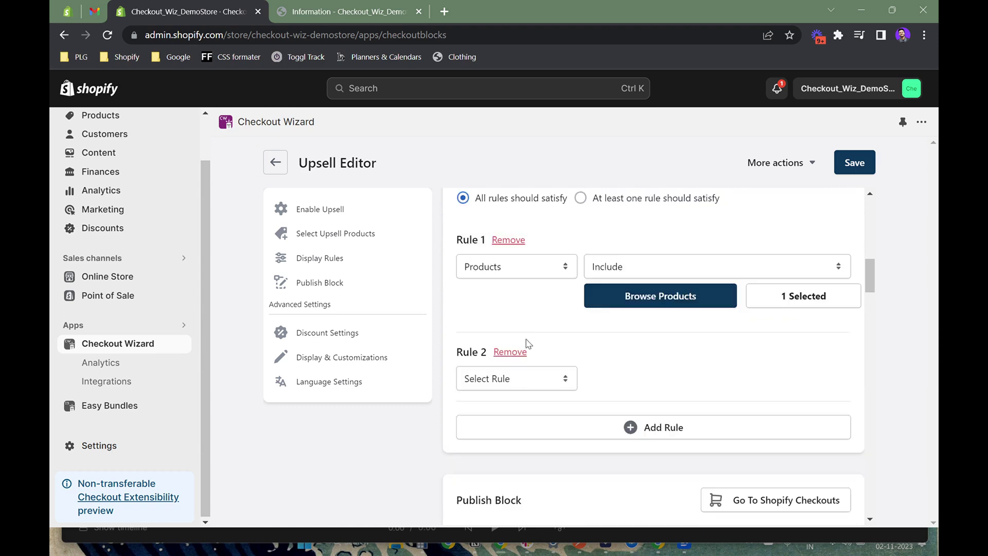
scroll(525, 338, up, 1)
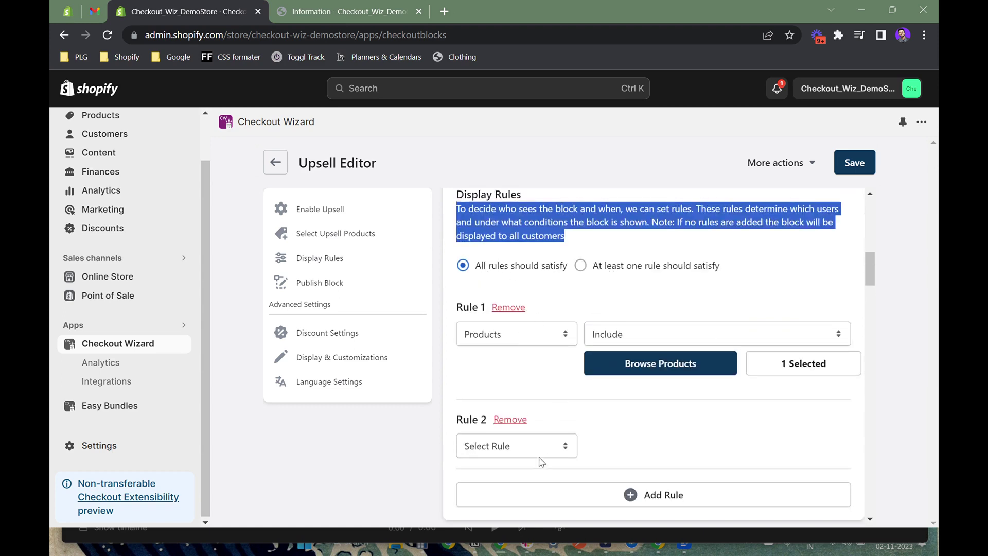
Set Rule 2 to Collections with the Include condition.
click(568, 456)
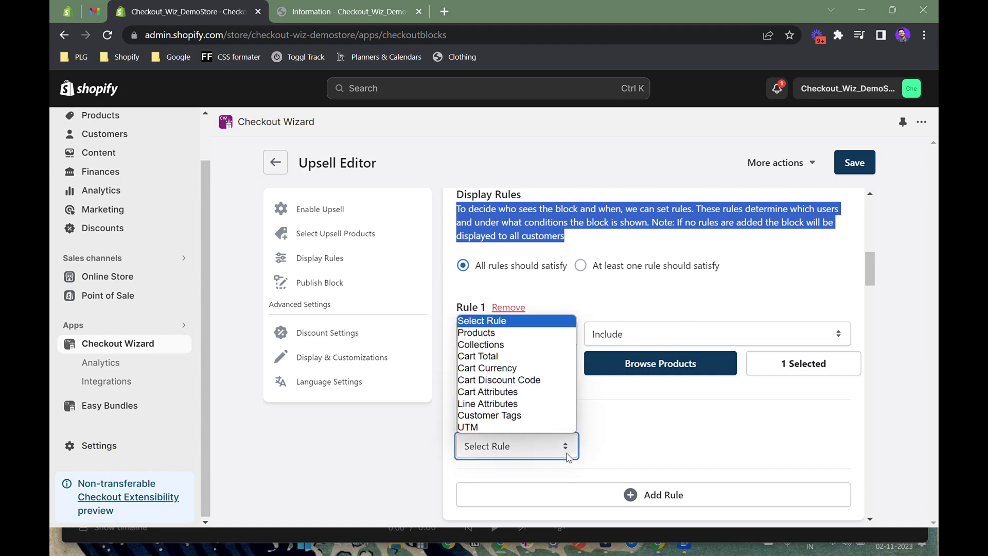
click(602, 342)
click(697, 340)
click(655, 353)
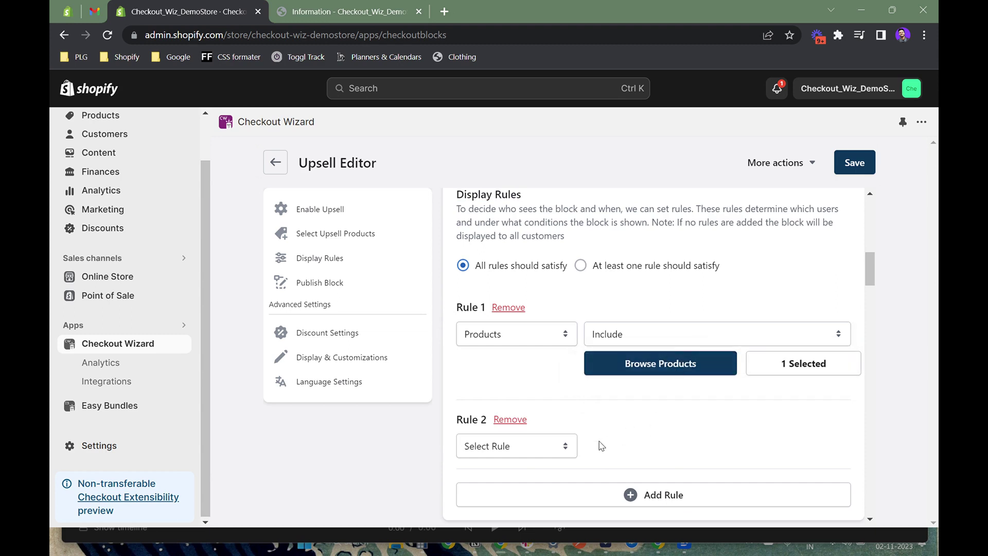
click(556, 456)
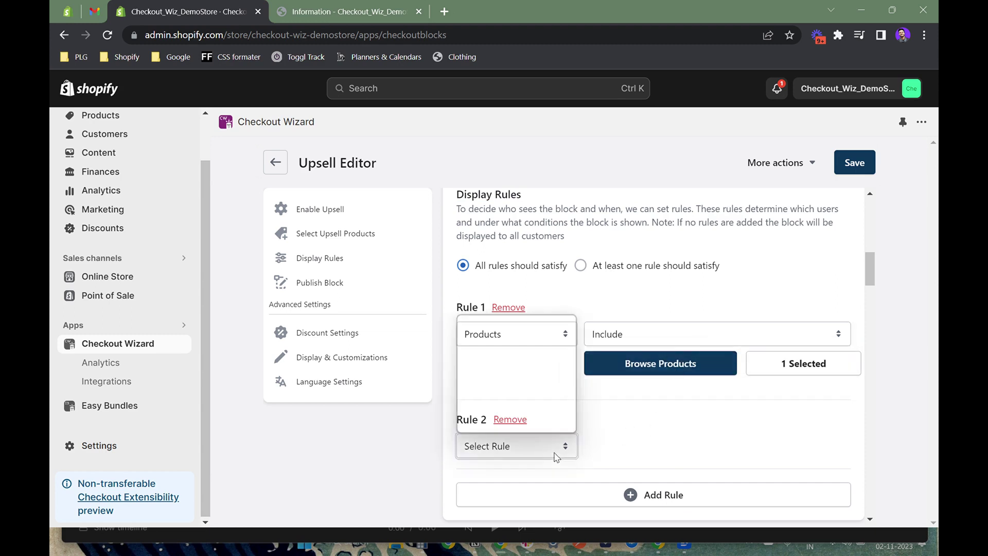
click(518, 353)
click(655, 446)
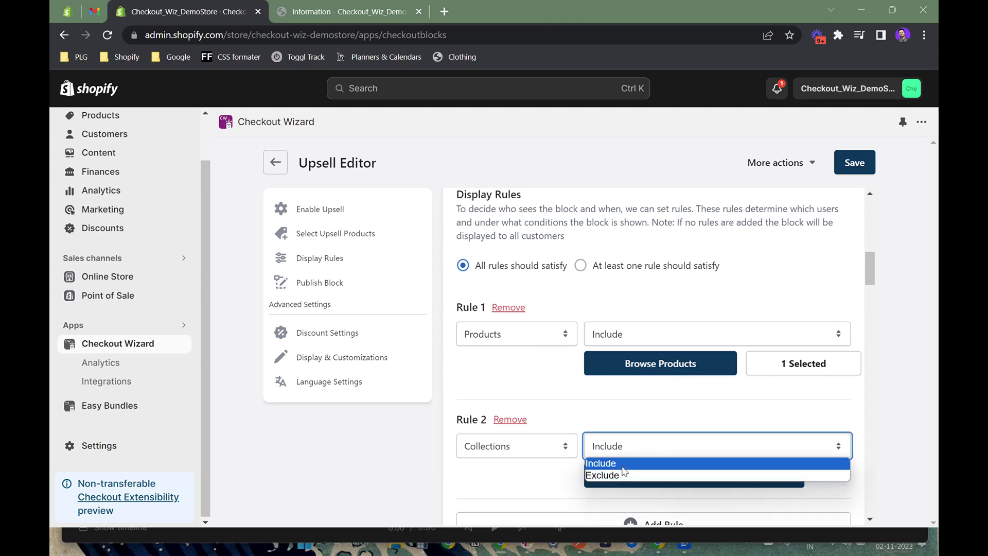
click(606, 445)
Set Rule 2 to Cart Total with the Greater than or equal to condition and inspect its amount field.
click(536, 446)
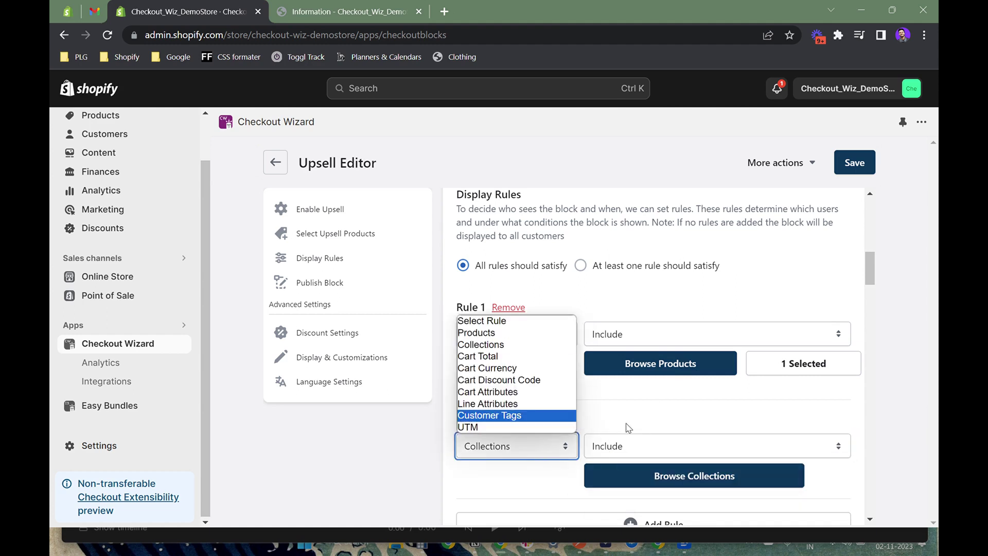
click(523, 357)
scroll(629, 462, down, 1)
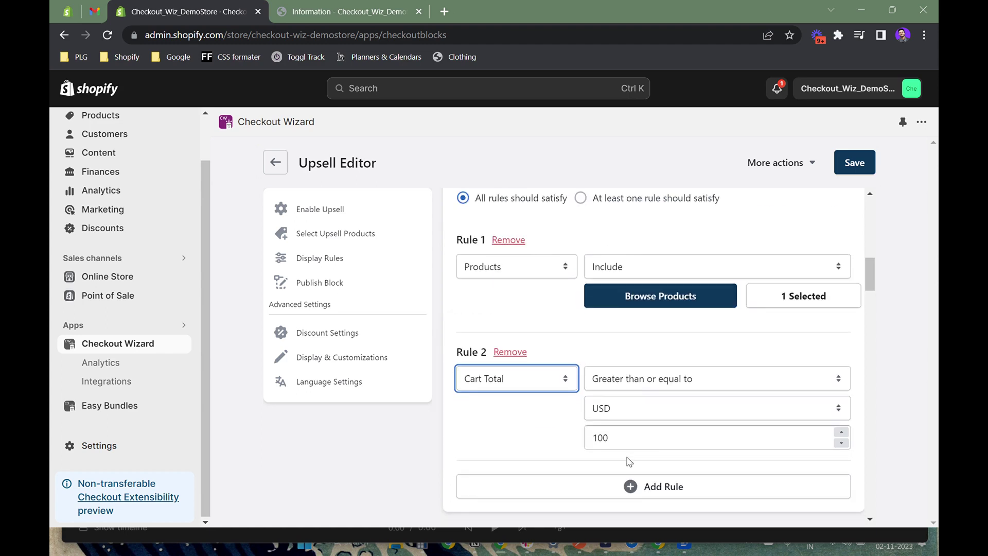
click(649, 386)
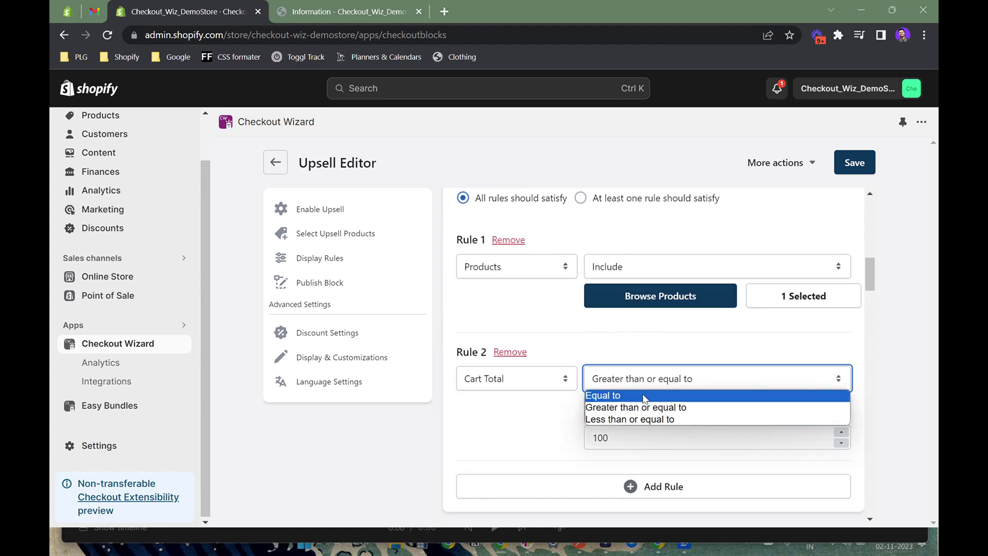
click(636, 407)
click(626, 441)
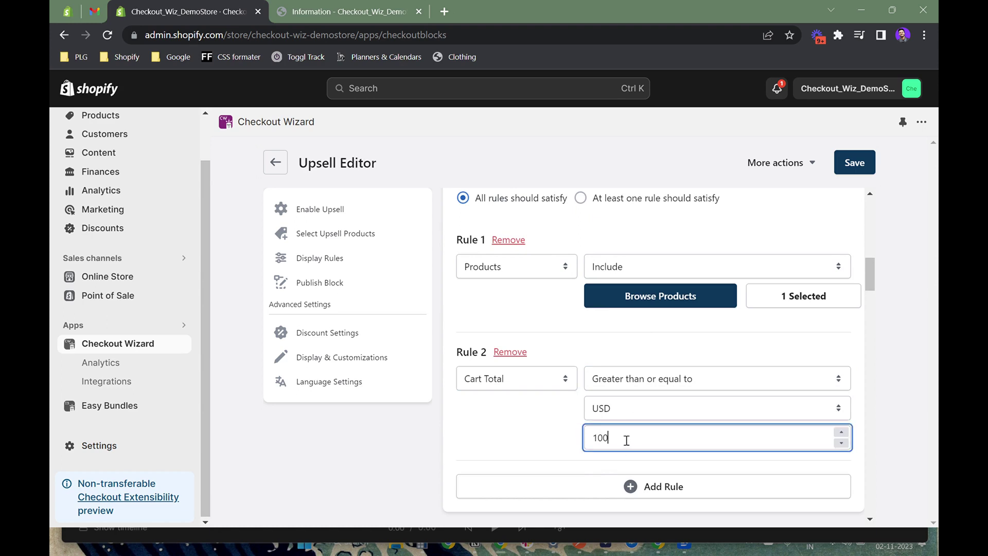
drag(626, 441, 570, 441)
click(518, 378)
click(509, 433)
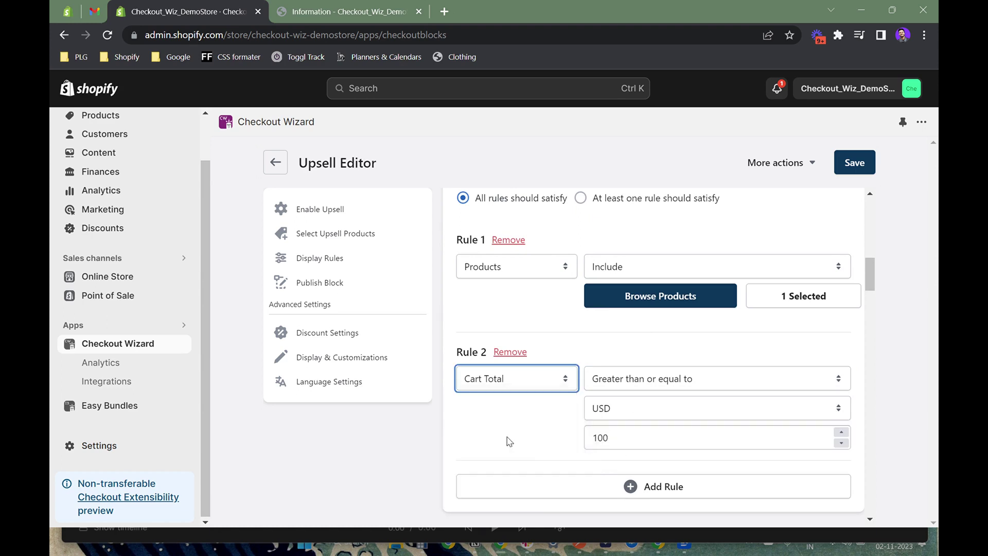
Set Rule 2 to Cart Currency and view the selectable currencies without choosing one.
click(522, 378)
click(515, 443)
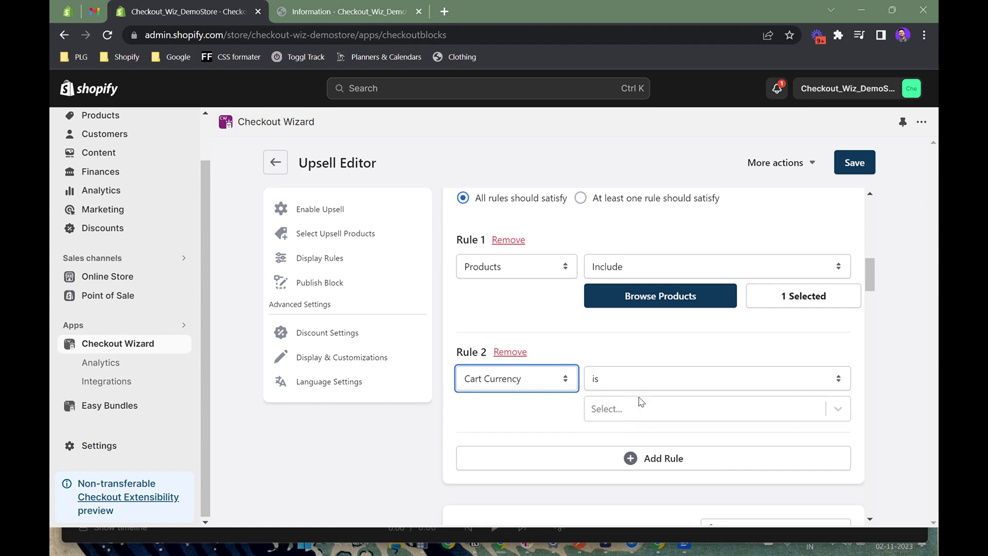
click(632, 413)
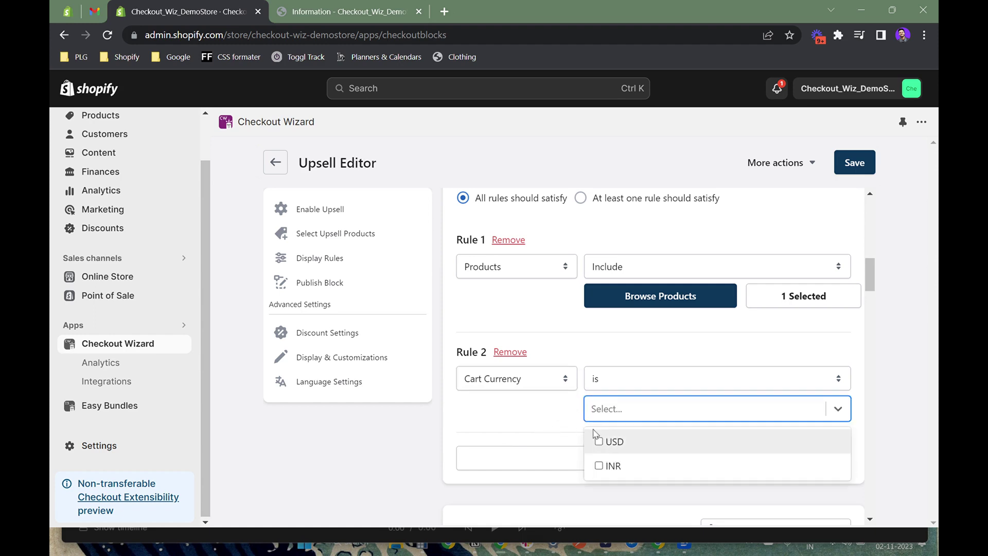
click(549, 414)
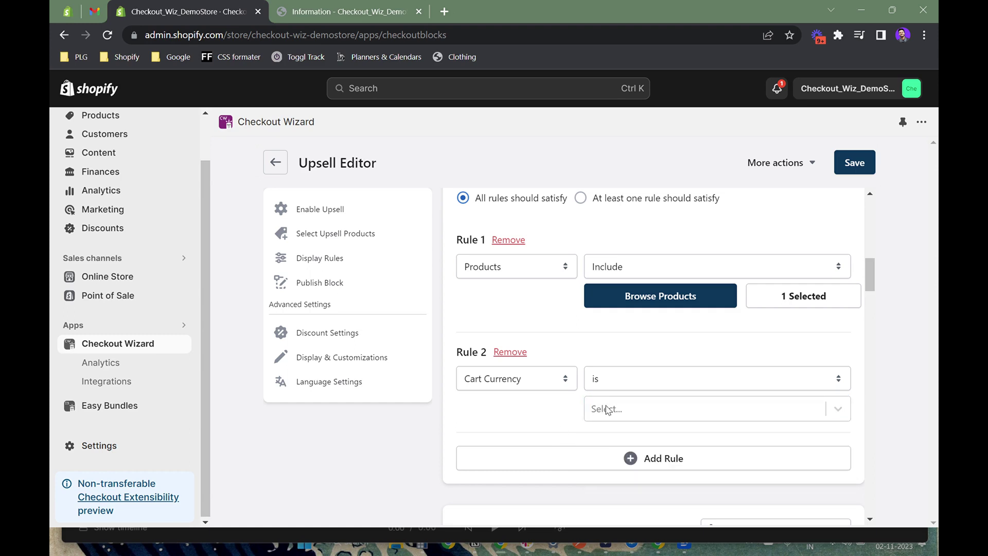
Try Cart Discount Code for Rule 2 and replace it with Cart Attributes using the key condition "has any value".
click(522, 380)
click(515, 455)
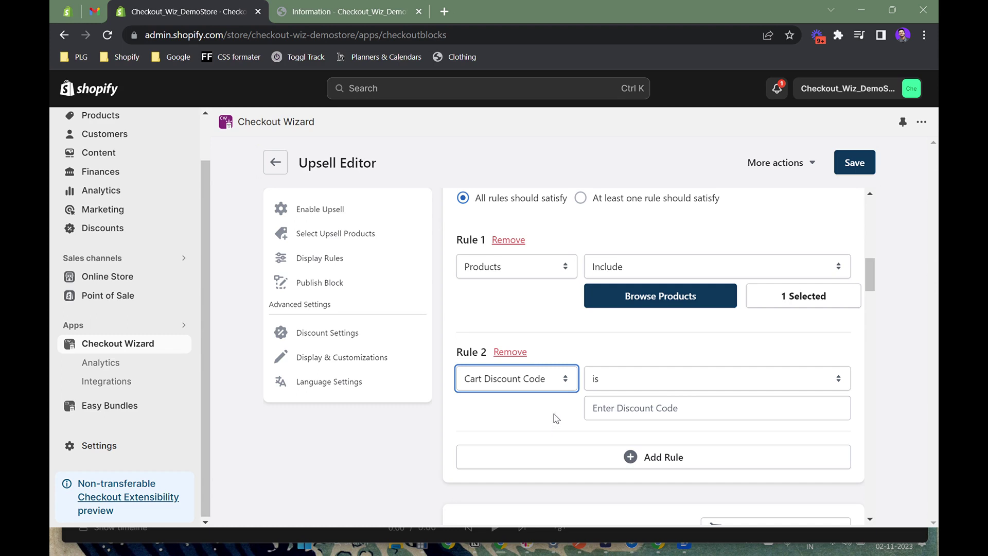
click(551, 387)
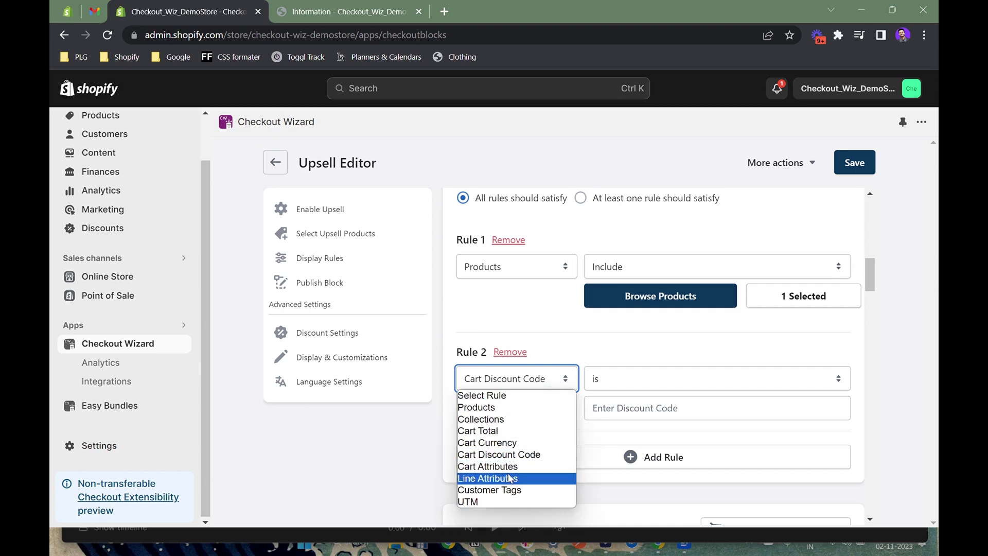
click(535, 463)
click(626, 381)
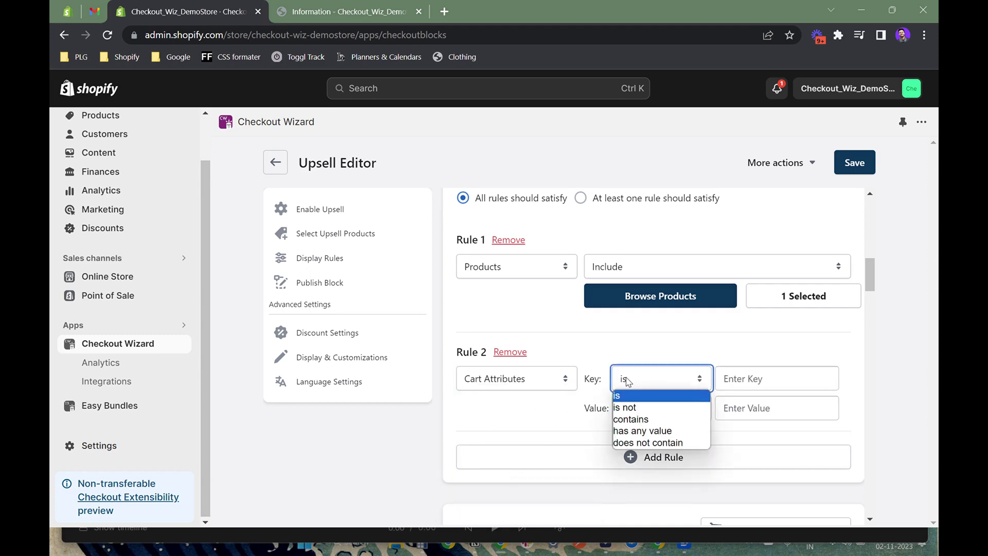
click(550, 419)
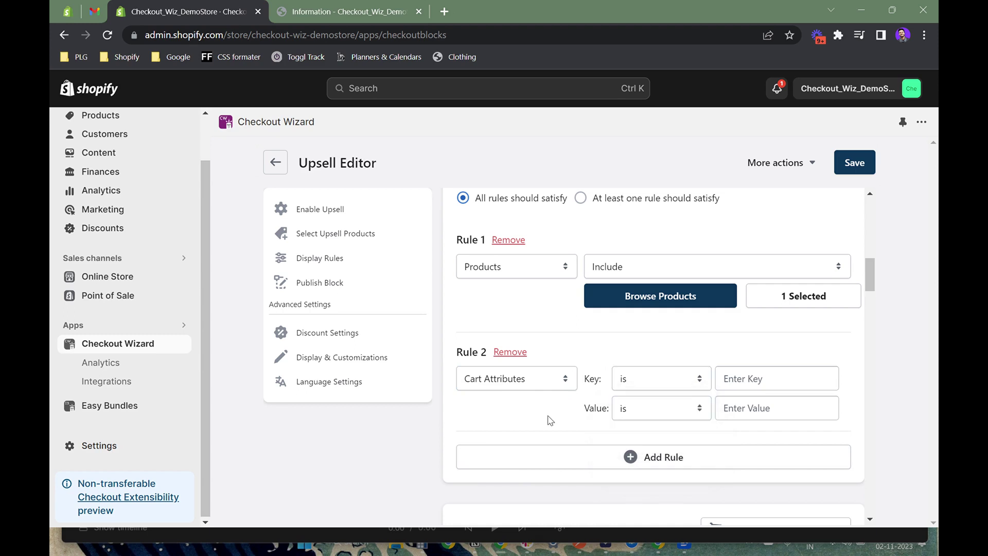
click(649, 385)
click(652, 431)
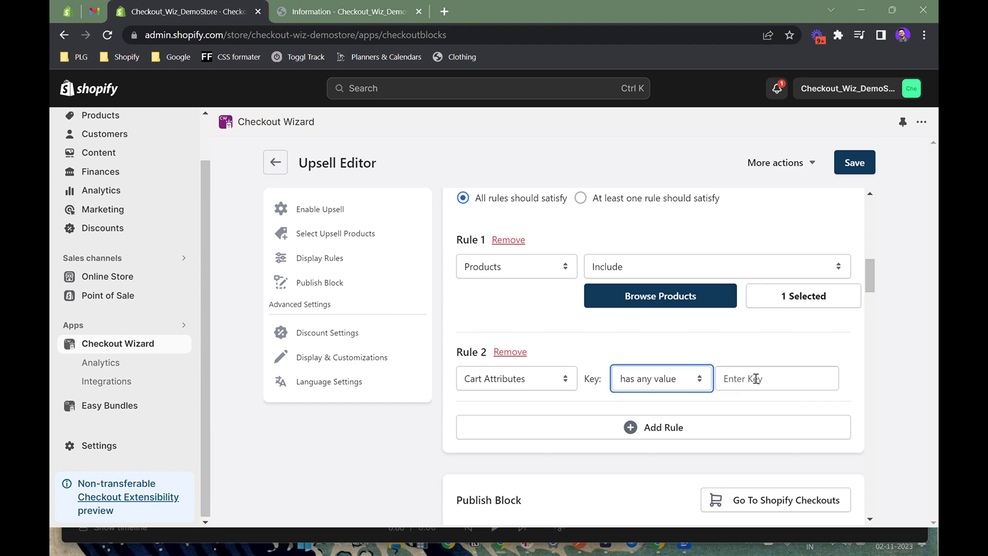
Try Line Attributes for Rule 2, switch it to Customer Tags and view its conditions, keeping "is".
click(524, 379)
click(515, 481)
click(515, 379)
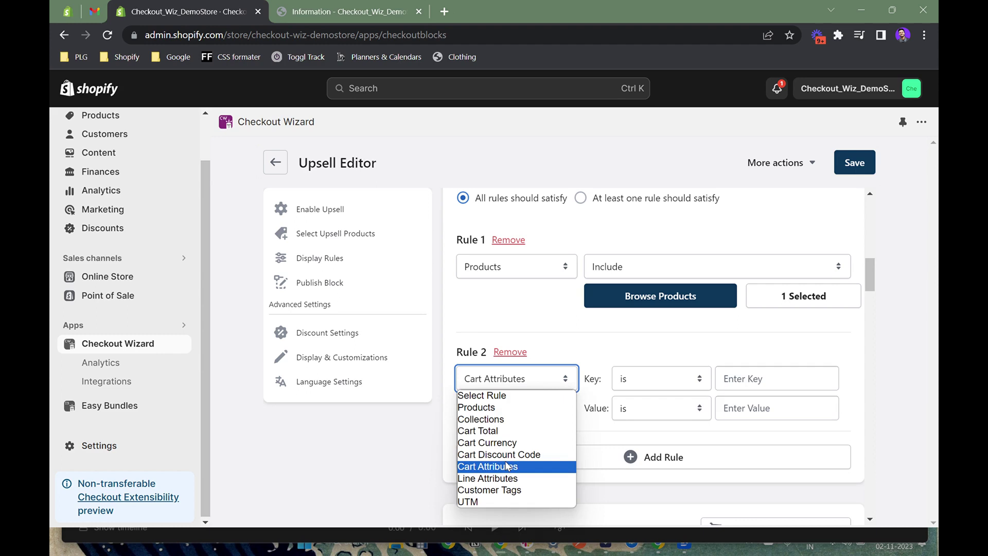
click(500, 490)
click(672, 387)
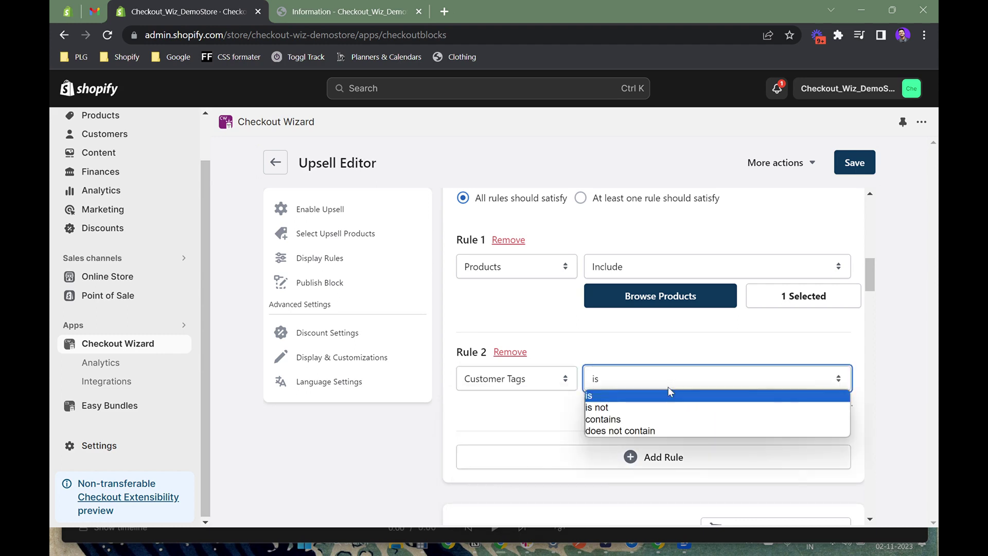
click(509, 410)
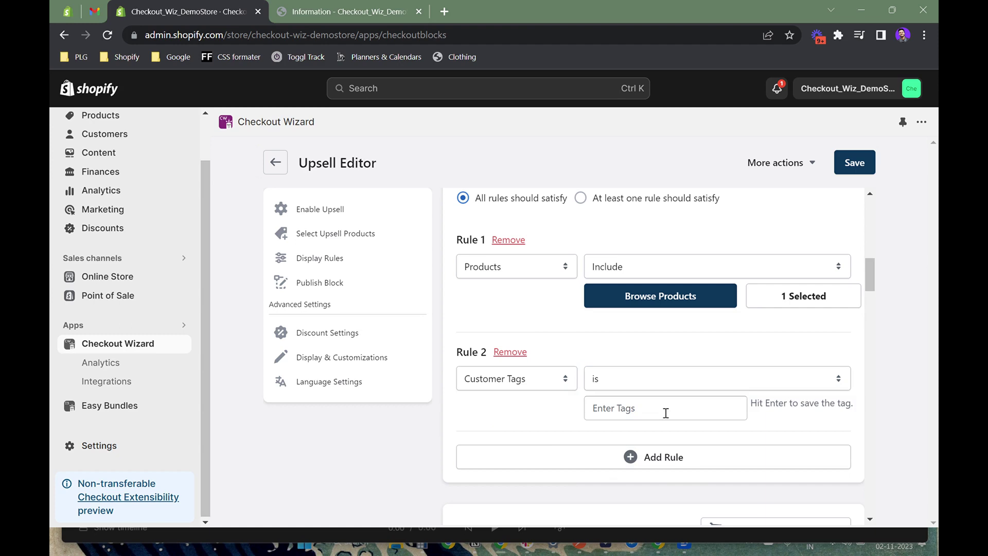
Set Rule 2 to UTM with the utm_source parameter and select the text in its value field.
click(514, 378)
click(509, 504)
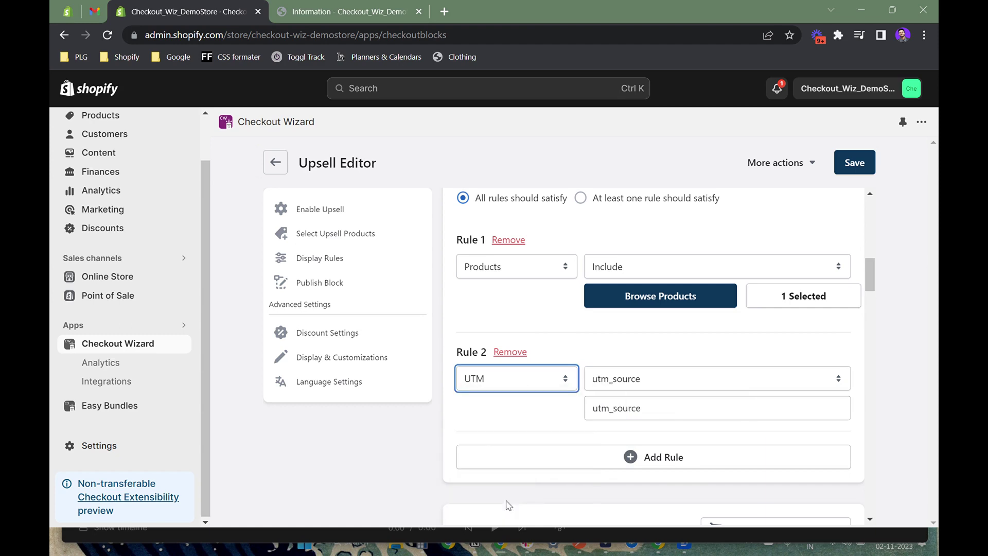
click(650, 390)
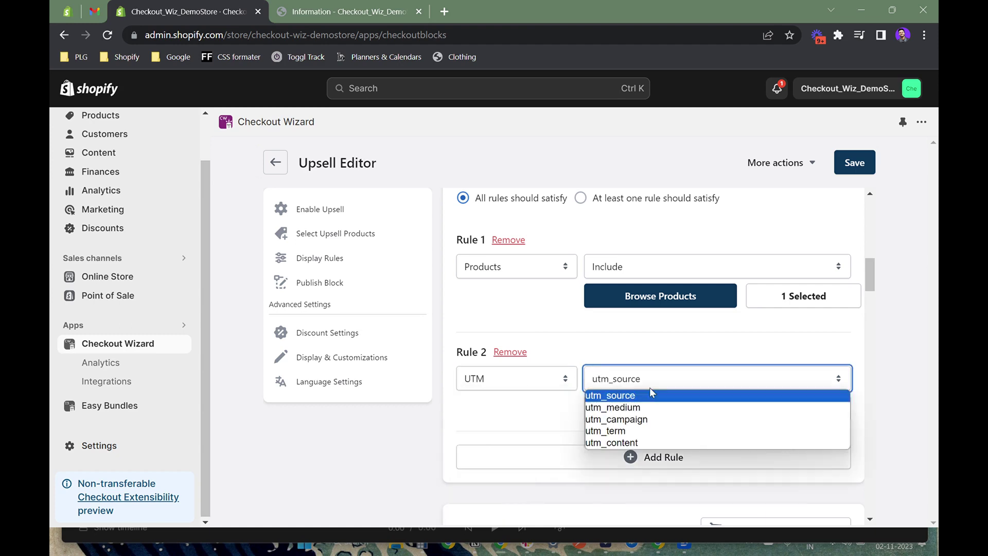
click(617, 407)
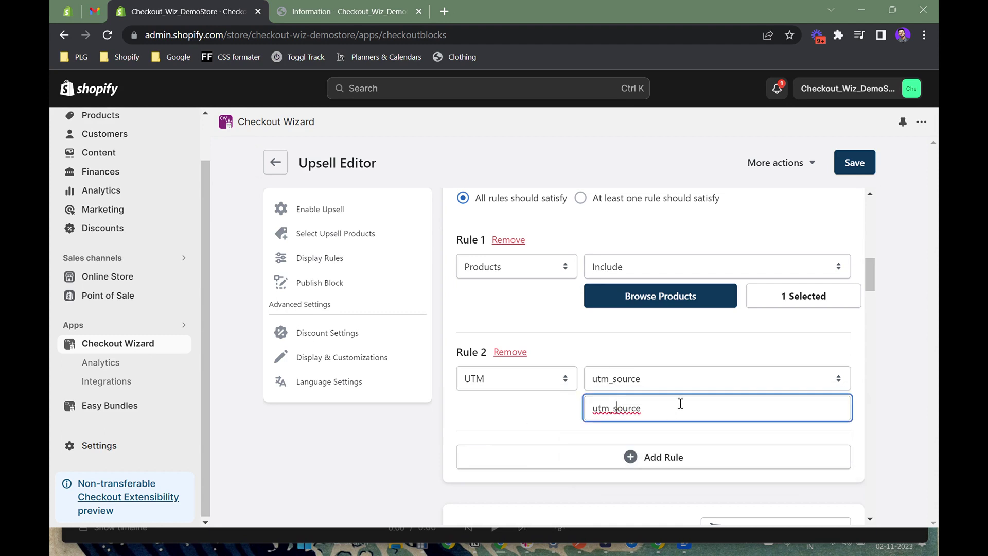
drag(680, 401, 577, 400)
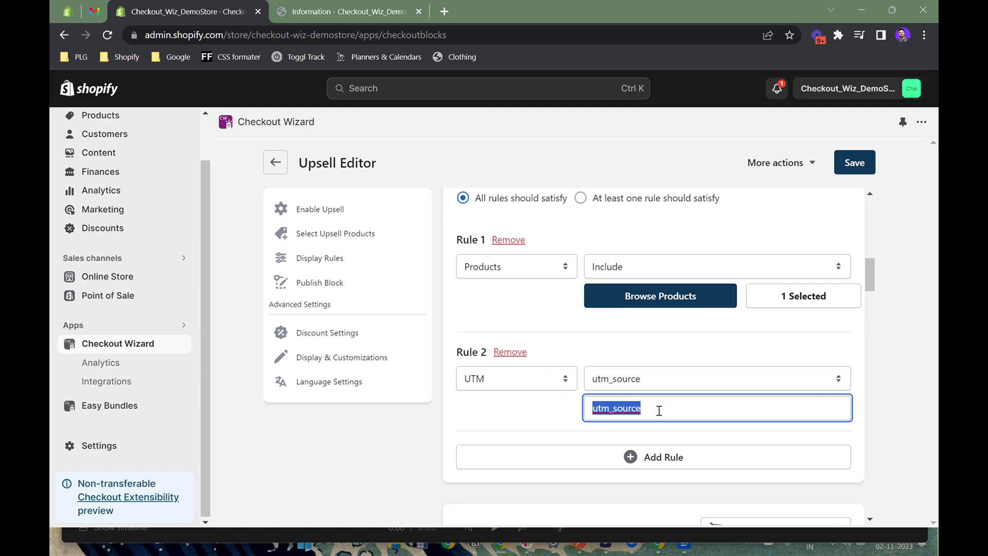
Review the descriptions of the Select Upsell Products and Display Rules sections.
scroll(659, 411, up, 3)
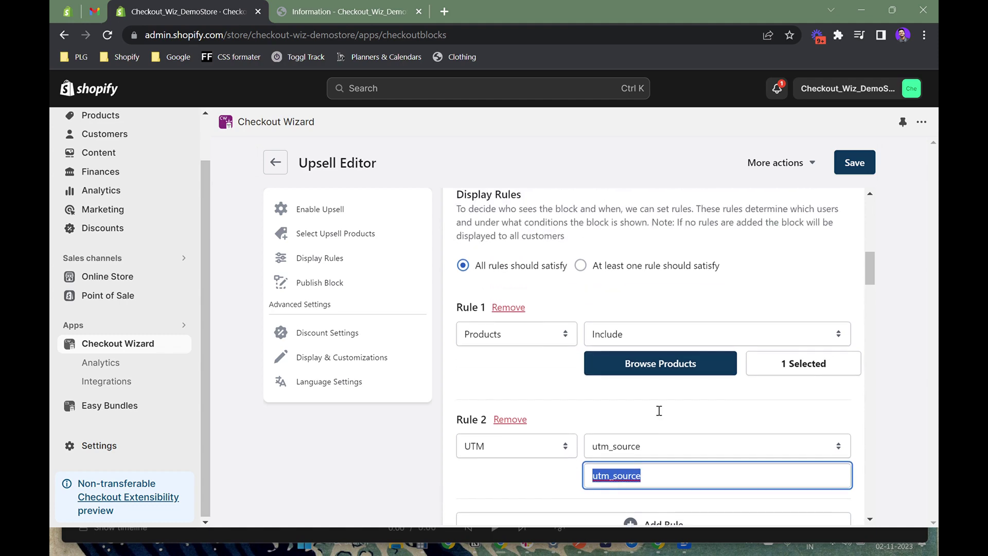
drag(575, 257, 471, 278)
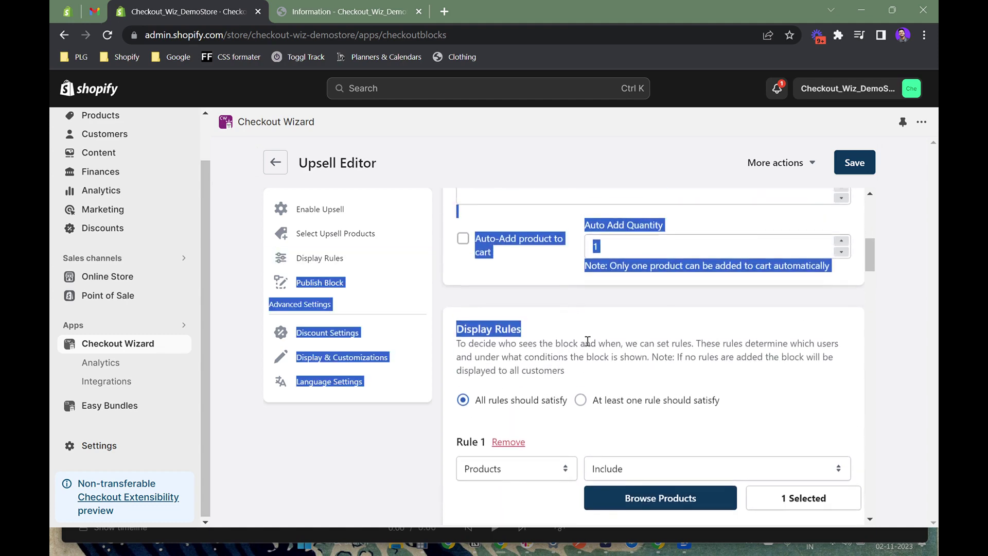
scroll(610, 277, up, 8)
drag(609, 277, 492, 261)
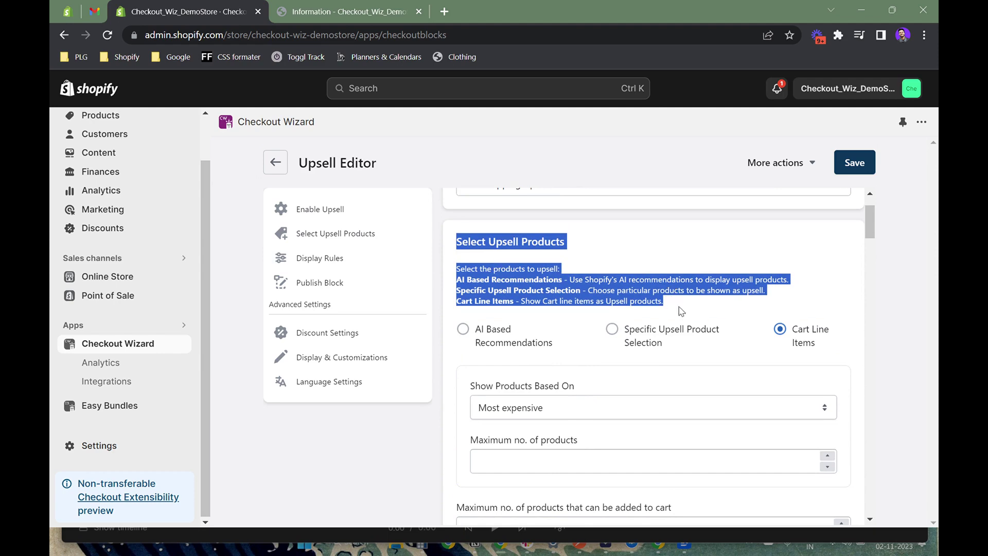
scroll(531, 366, down, 7)
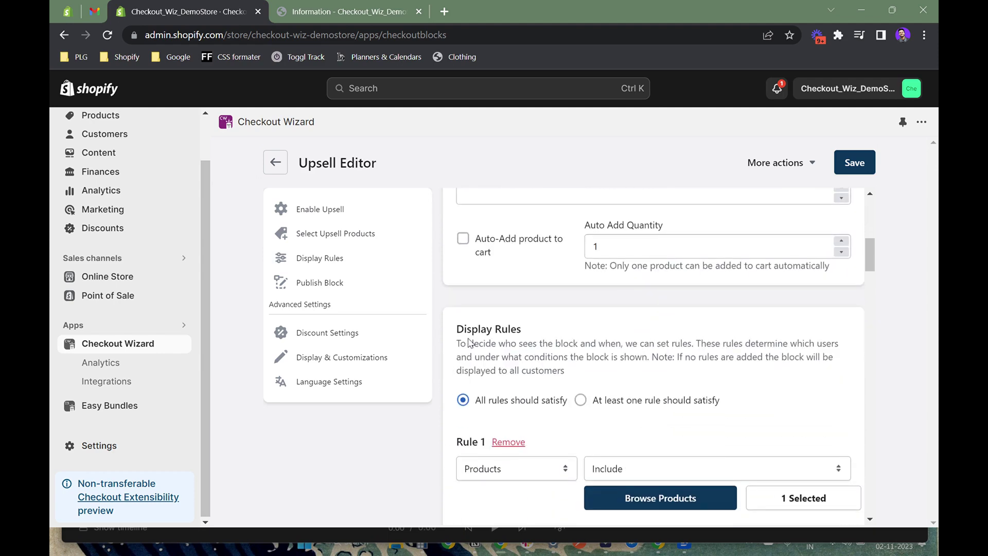
drag(565, 372, 456, 334)
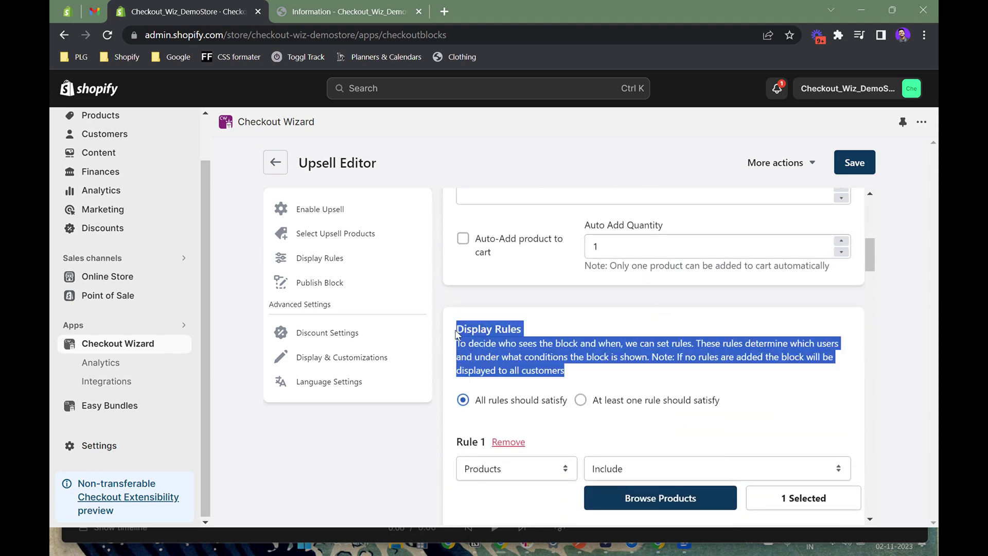